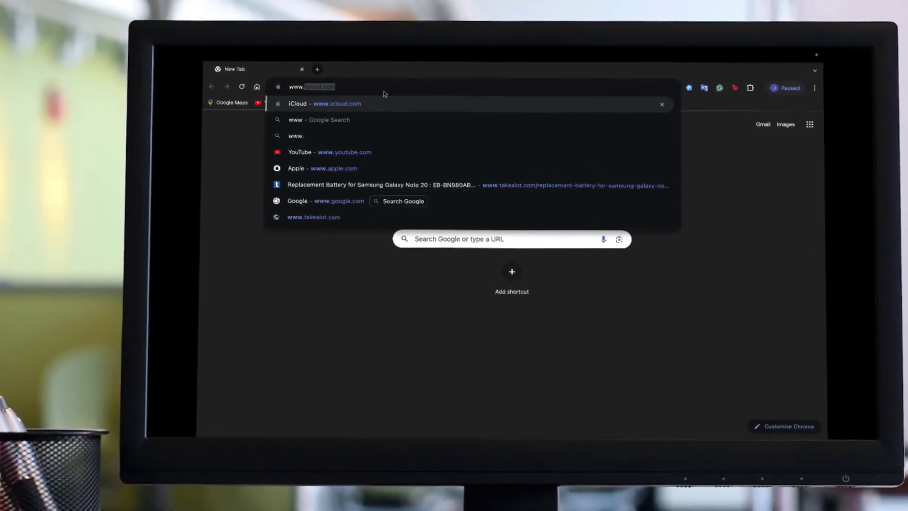
type("cornersto")
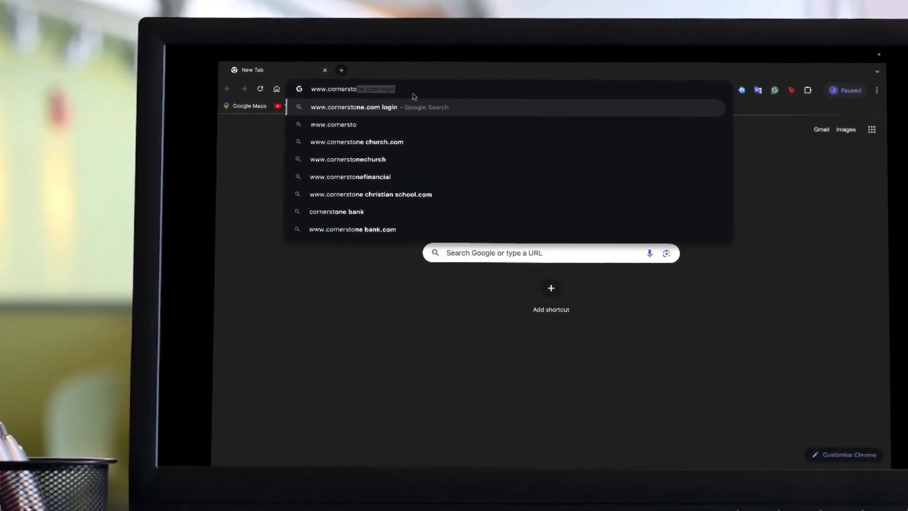
type("ne.ac.za")
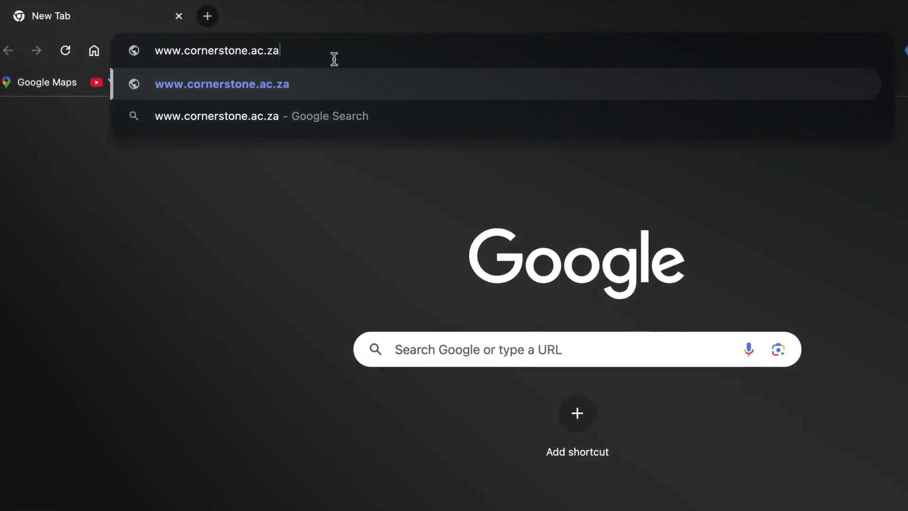
key("Return")
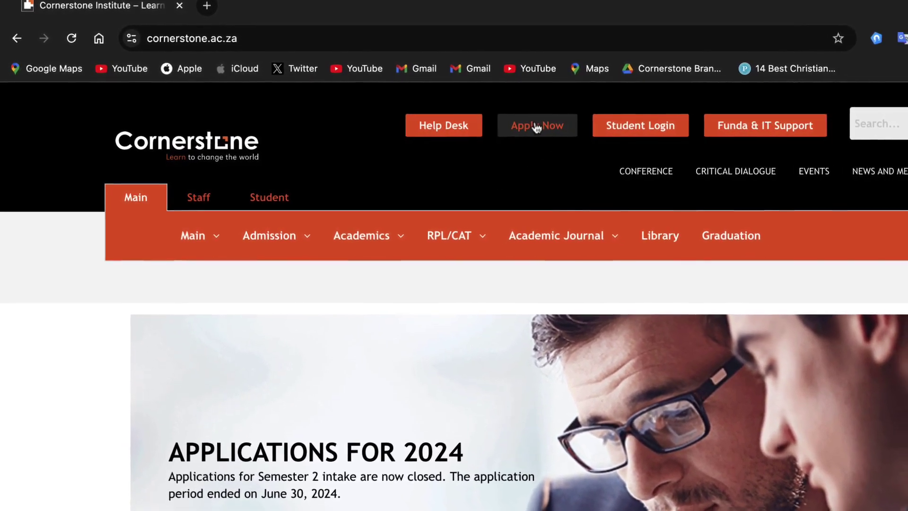
- Start the online Apply Now form and begin entering the applicant's last name
left_click(544, 126)
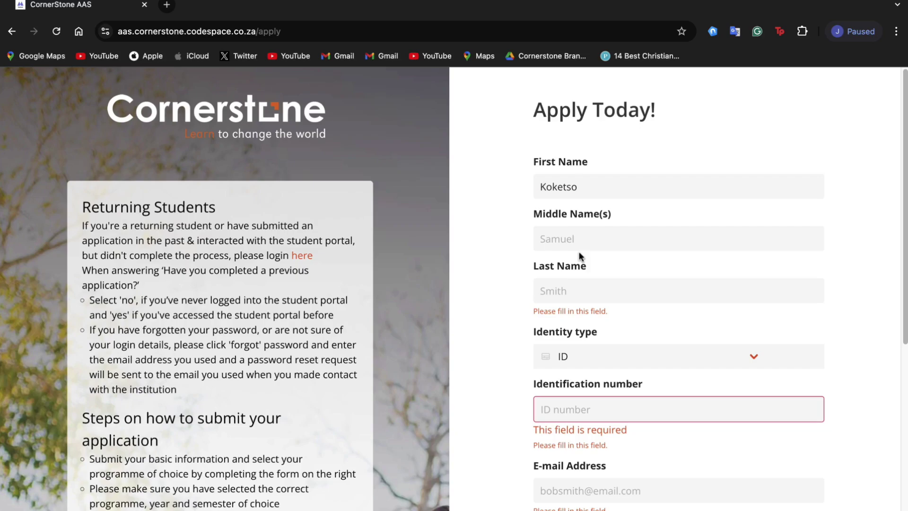
left_click(567, 292)
type("Moloto")
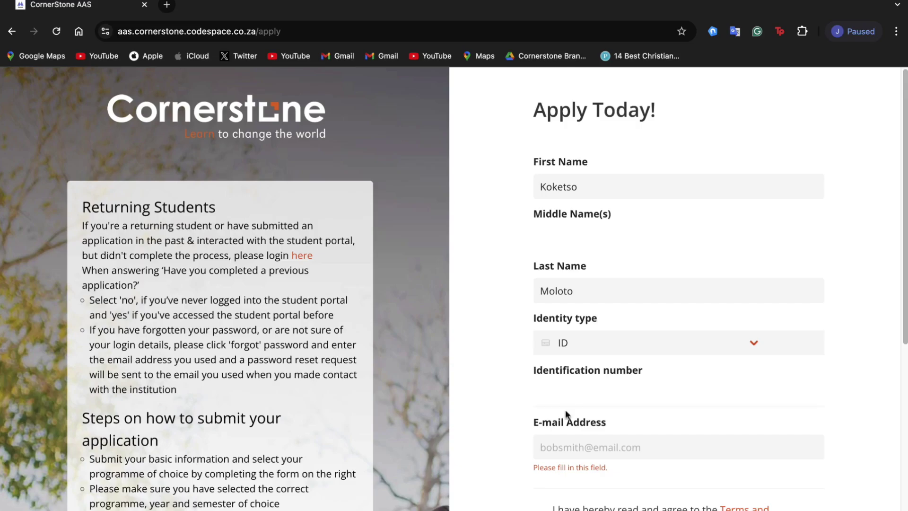
scroll(568, 426, "down", 3)
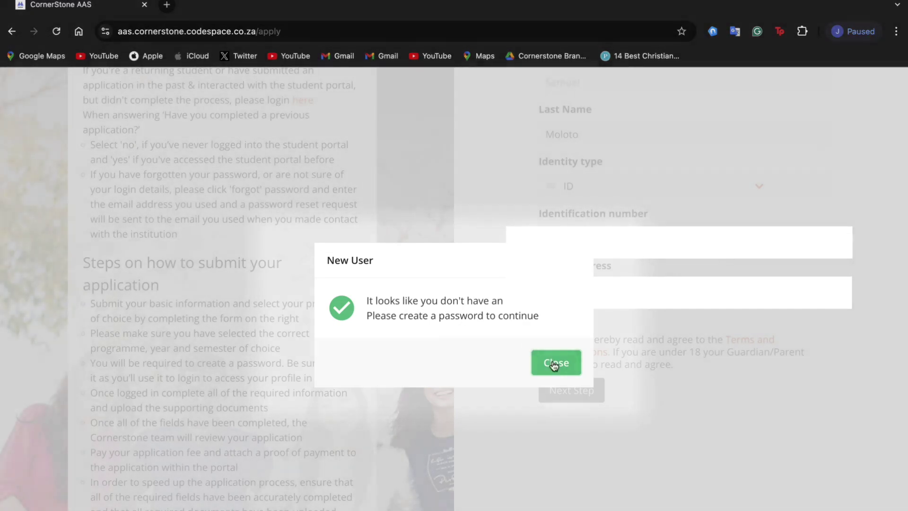
- Dismiss the New User notice, set the account password and continue to registration
left_click(554, 364)
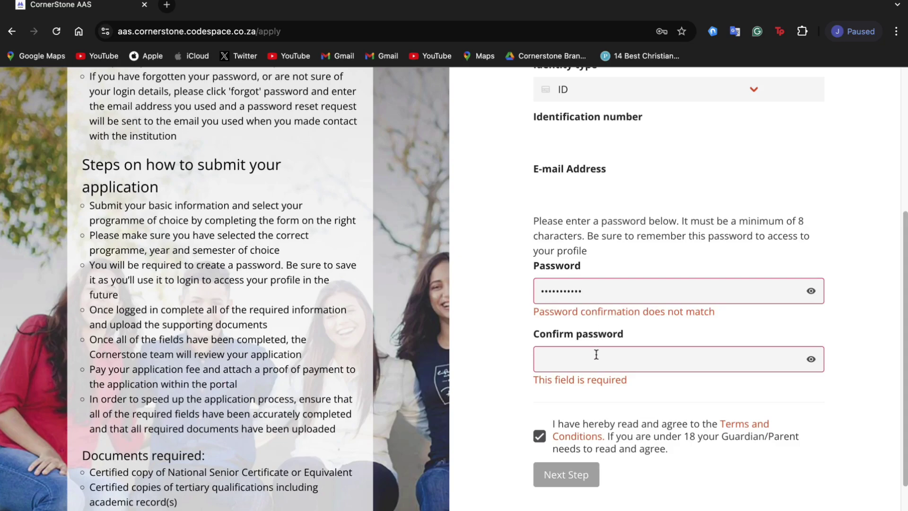
type("a")
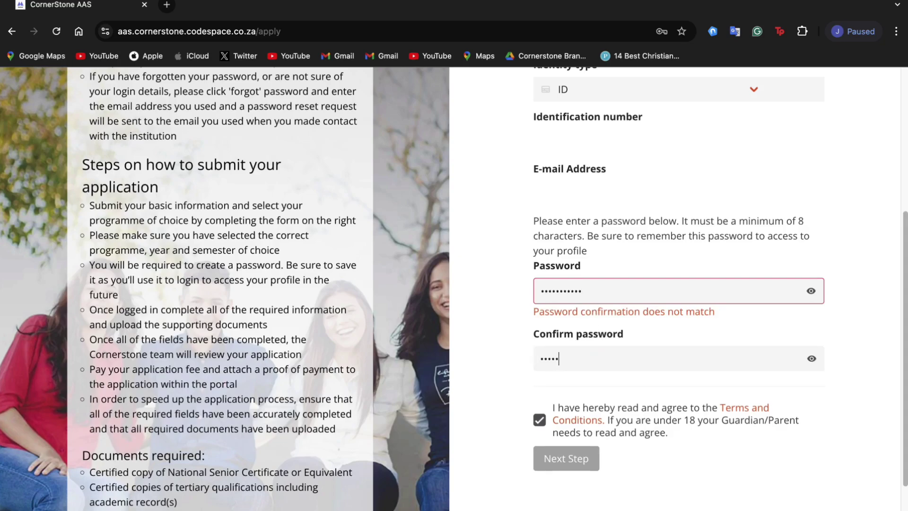
type("aaaa")
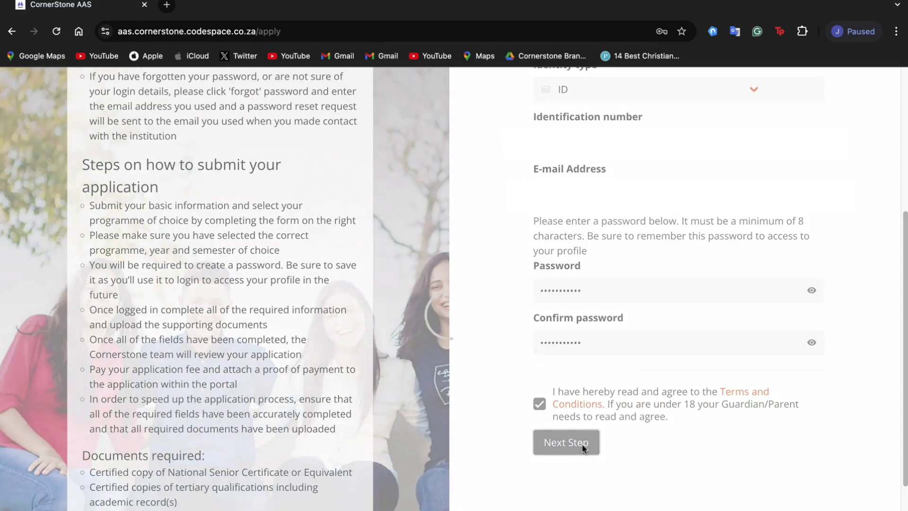
left_click(582, 446)
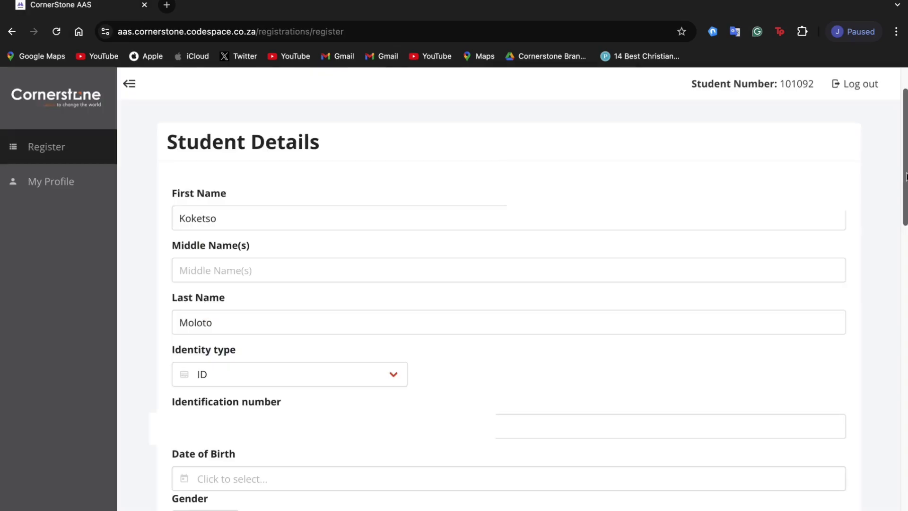
scroll(541, 211, "down", 2)
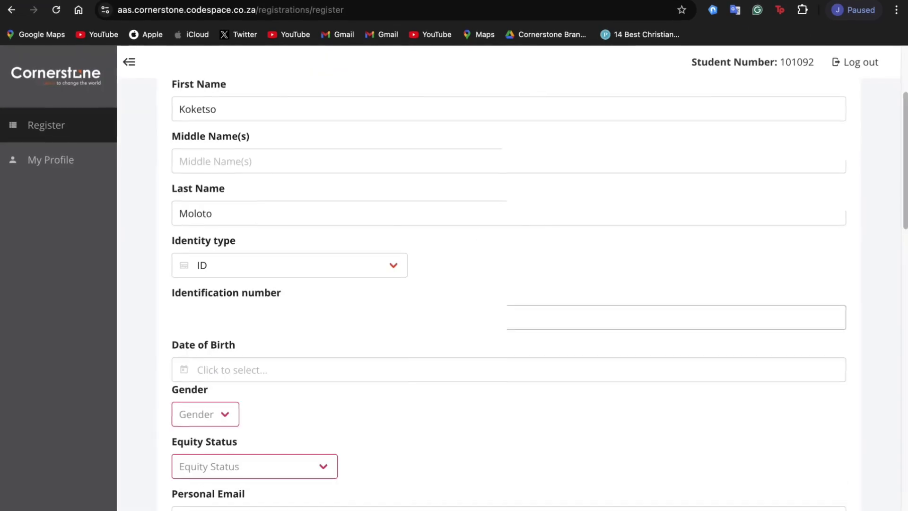
left_click(264, 373)
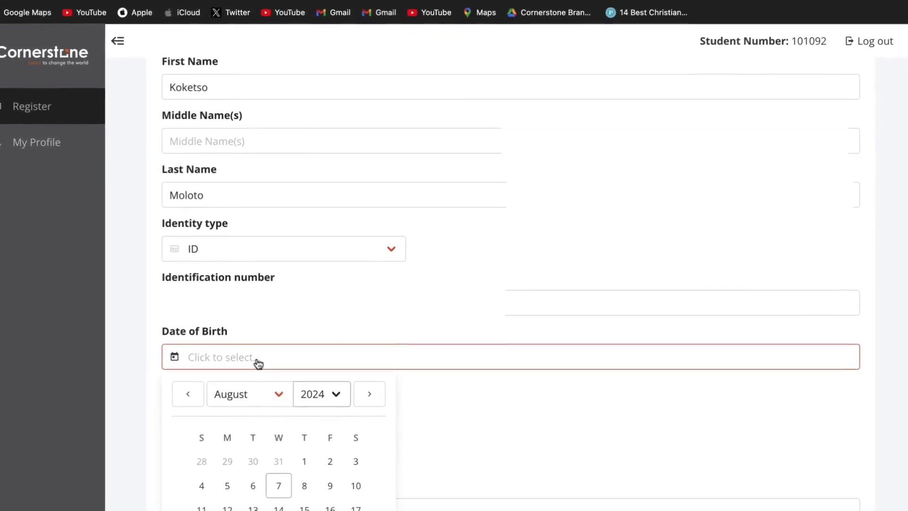
left_click(277, 400)
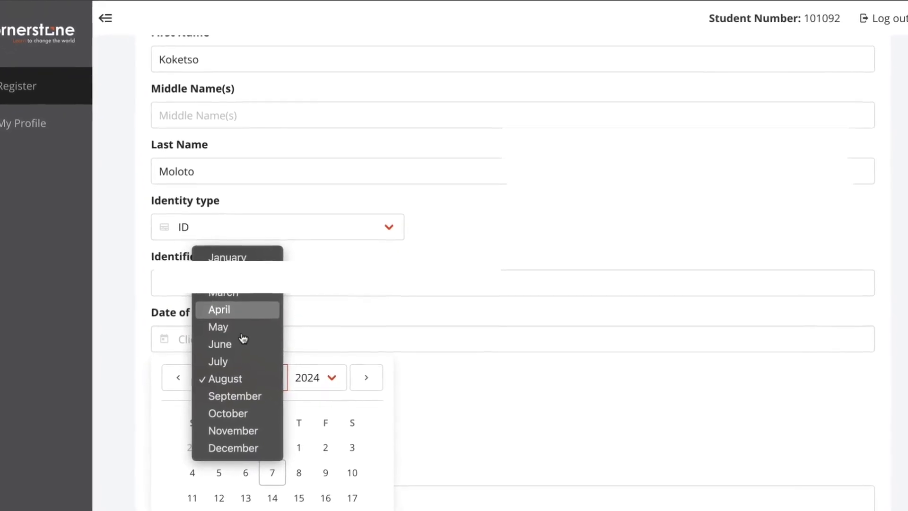
left_click(223, 315)
left_click(314, 371)
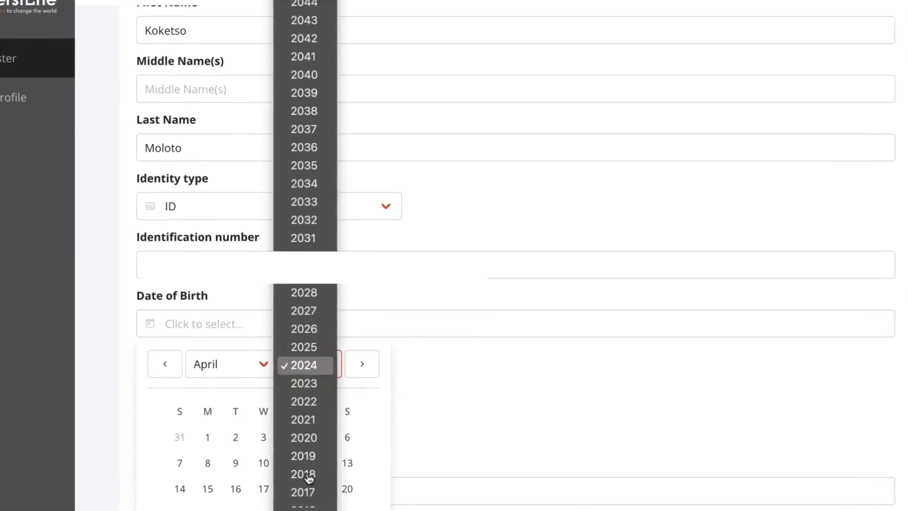
scroll(308, 490, "down", 5)
left_click(309, 490)
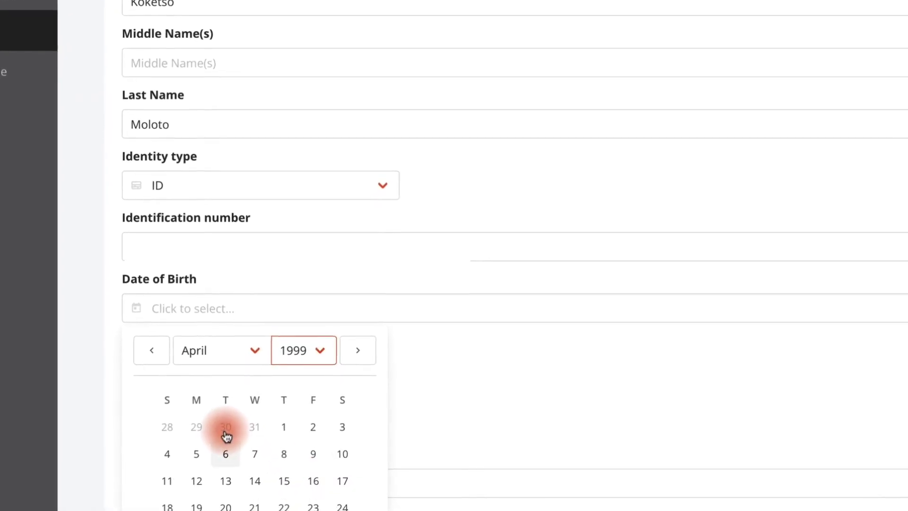
left_click(229, 456)
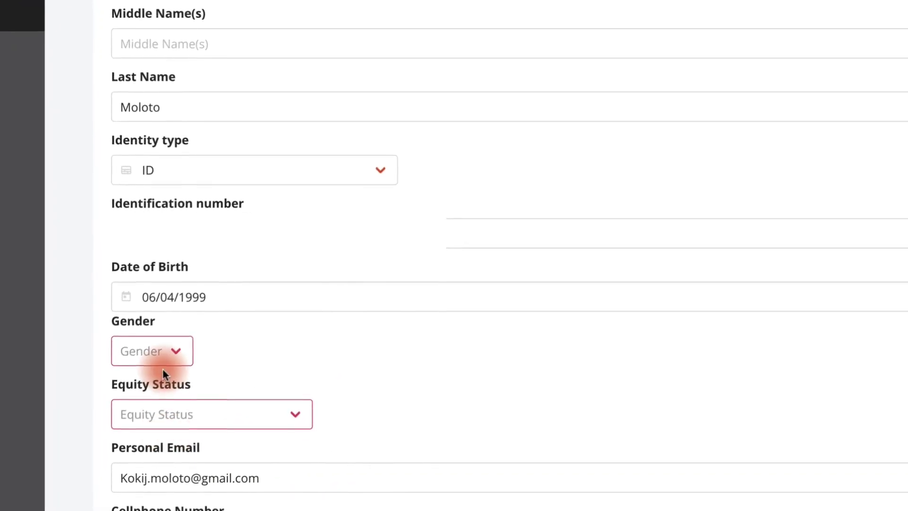
- Set gender Female, fill the equity status, choose previous institution Other and save
left_click(166, 361)
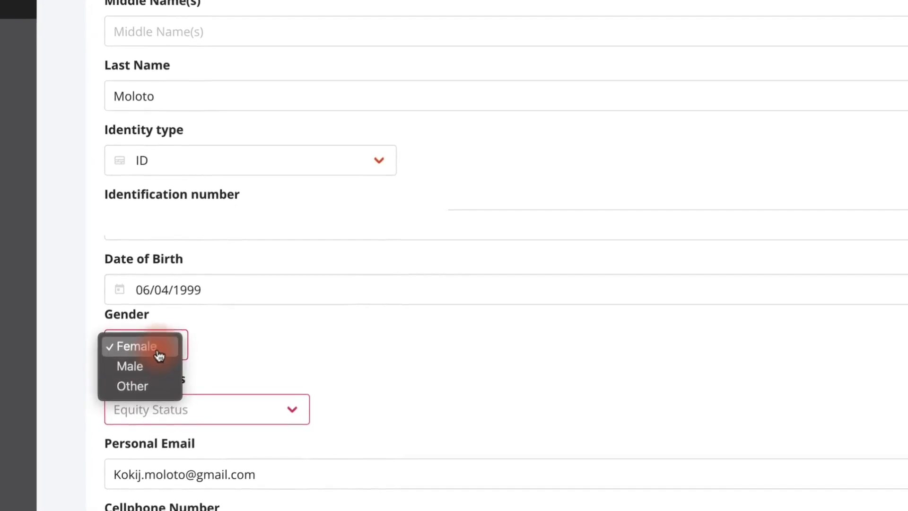
left_click(158, 349)
left_click(222, 405)
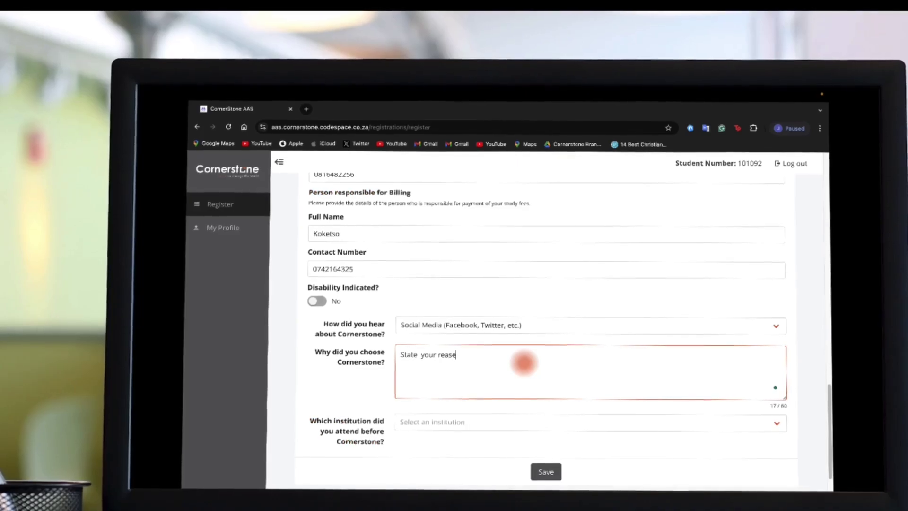
type("on")
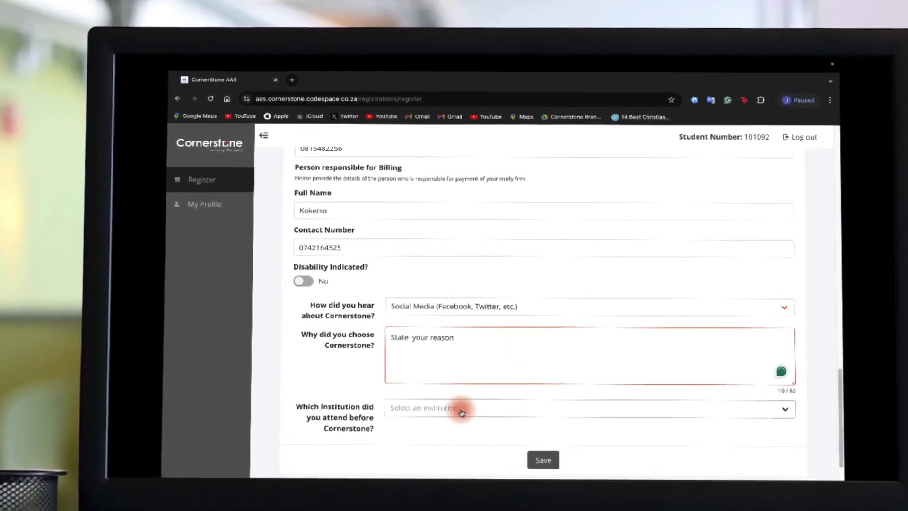
left_click(460, 412)
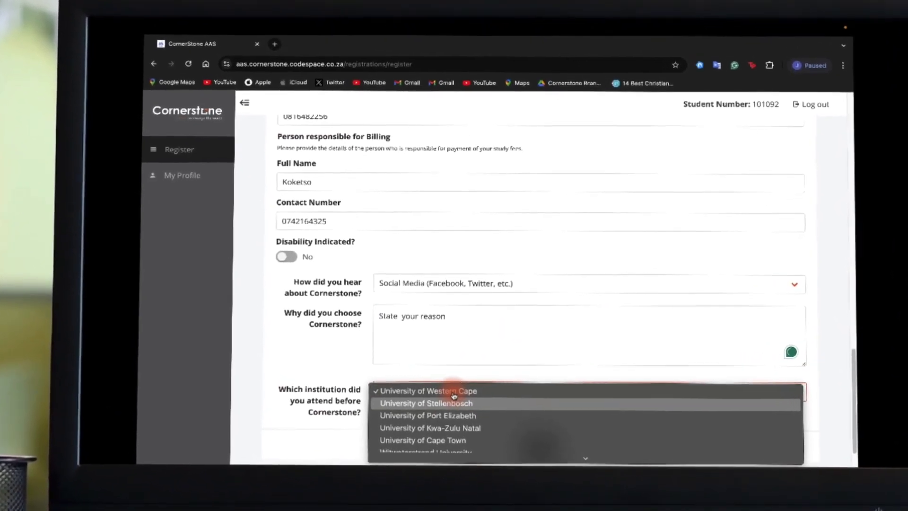
mouse_move(584, 453)
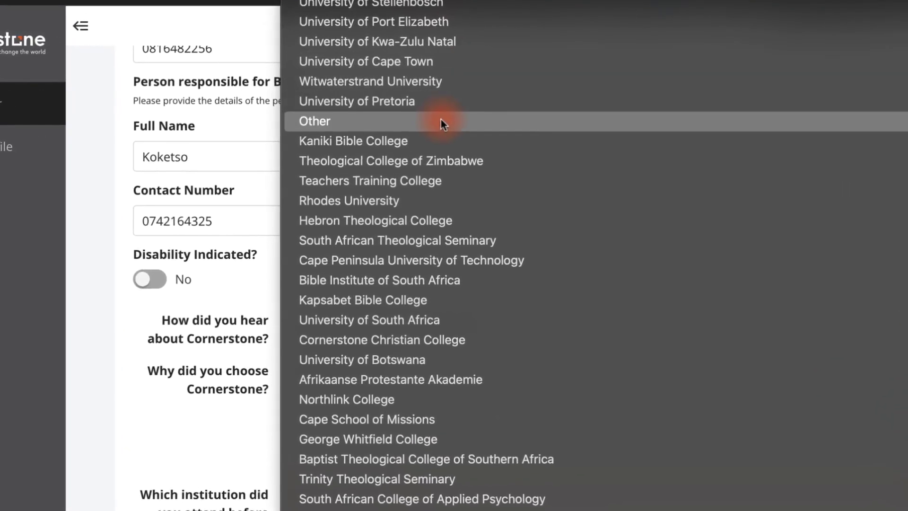
left_click(442, 122)
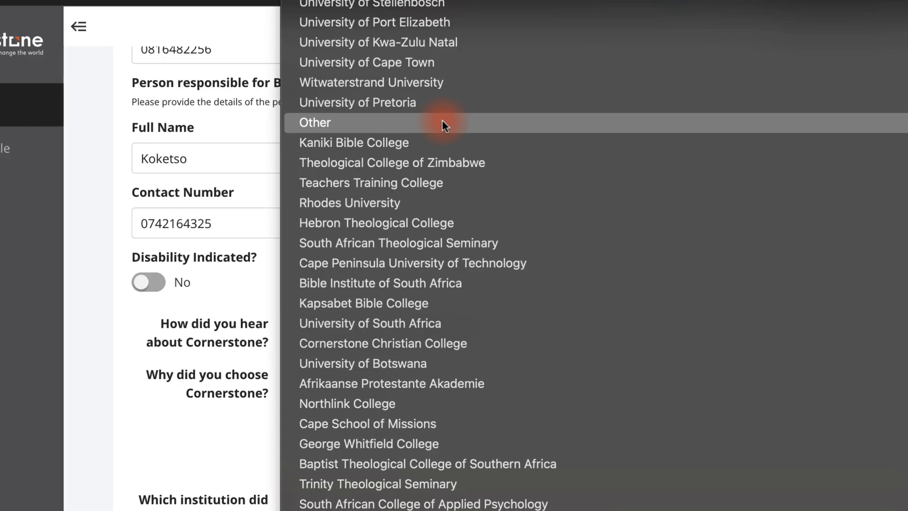
left_click(442, 122)
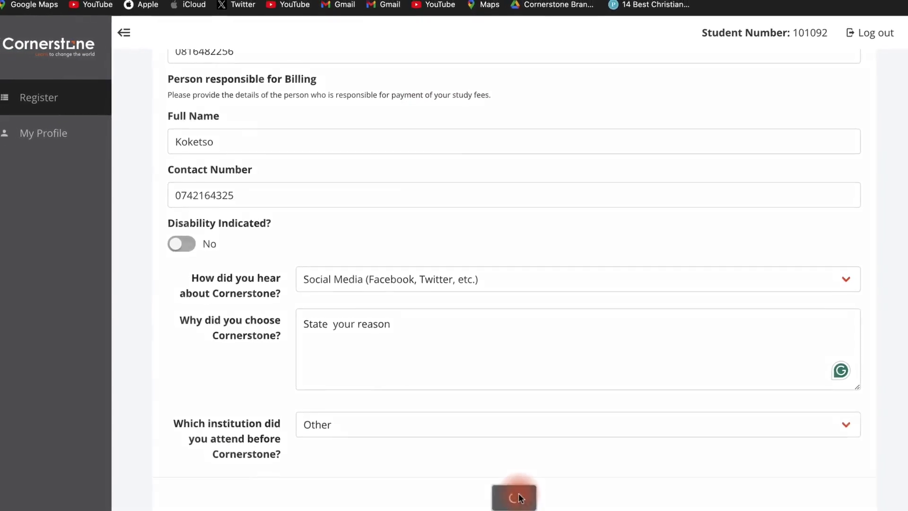
left_click(513, 484)
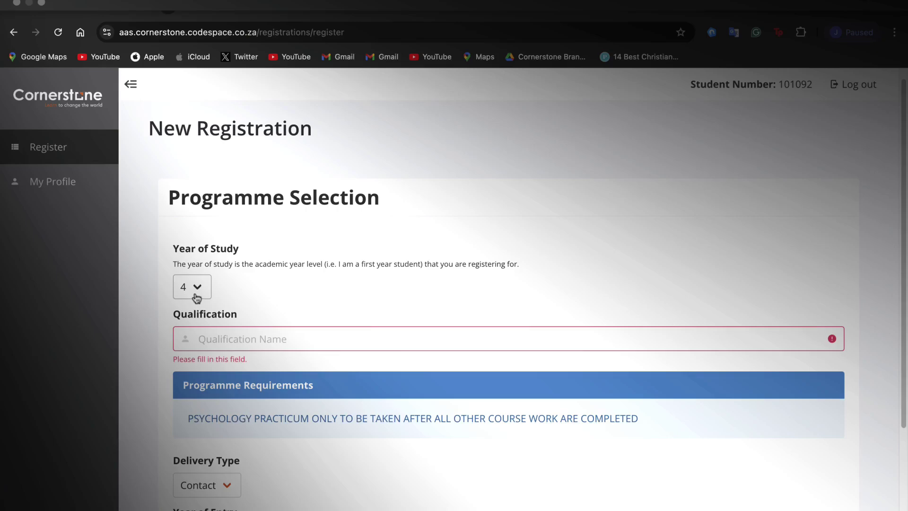
- Select year of study 4 and 2025 BACHELOR OF ARTS HONOURS (BPSYCH EQUIV), then save
left_click(196, 298)
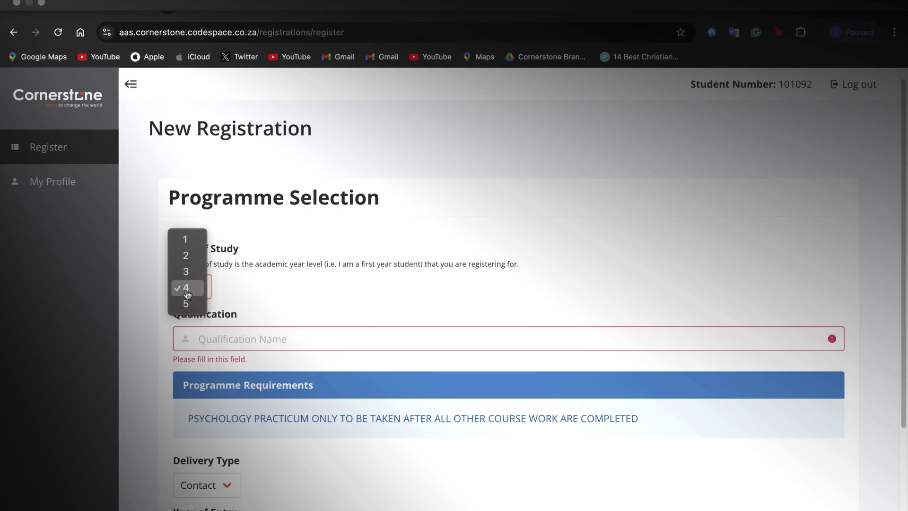
left_click(187, 289)
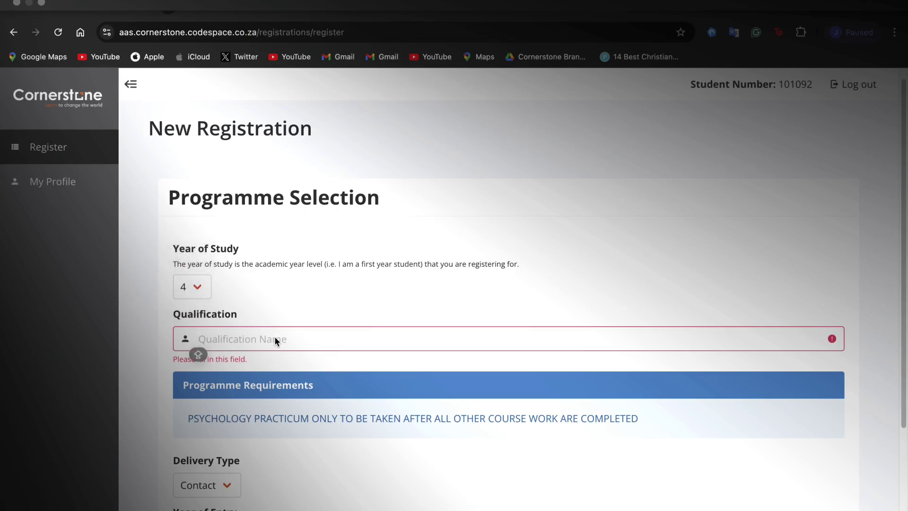
type("U")
type("Bps")
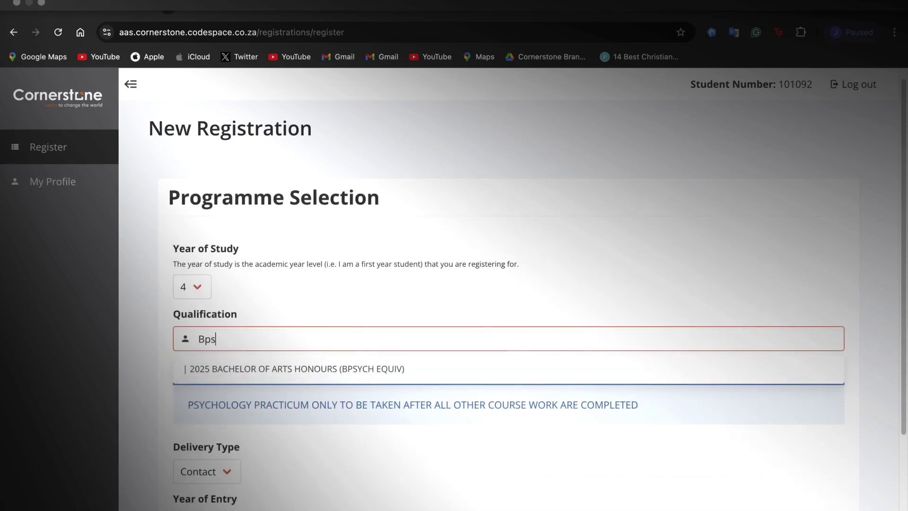
left_click(279, 370)
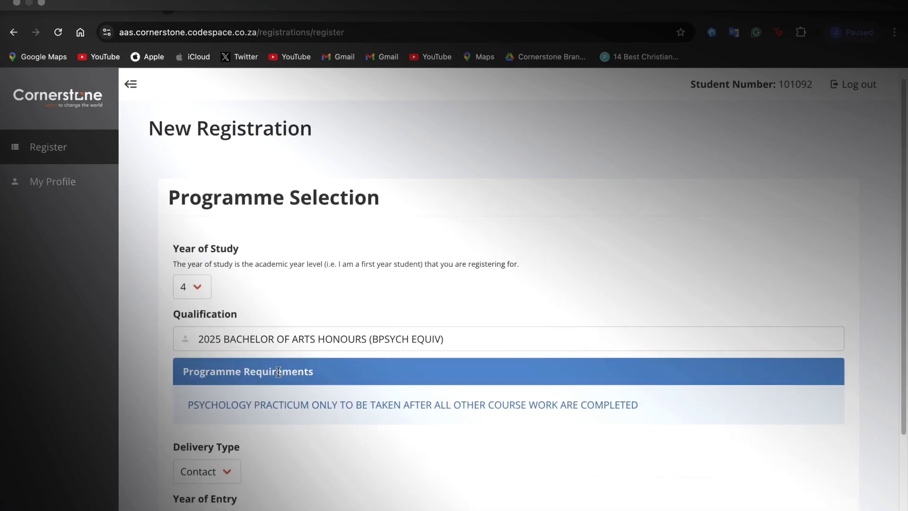
scroll(274, 430, "down", 3)
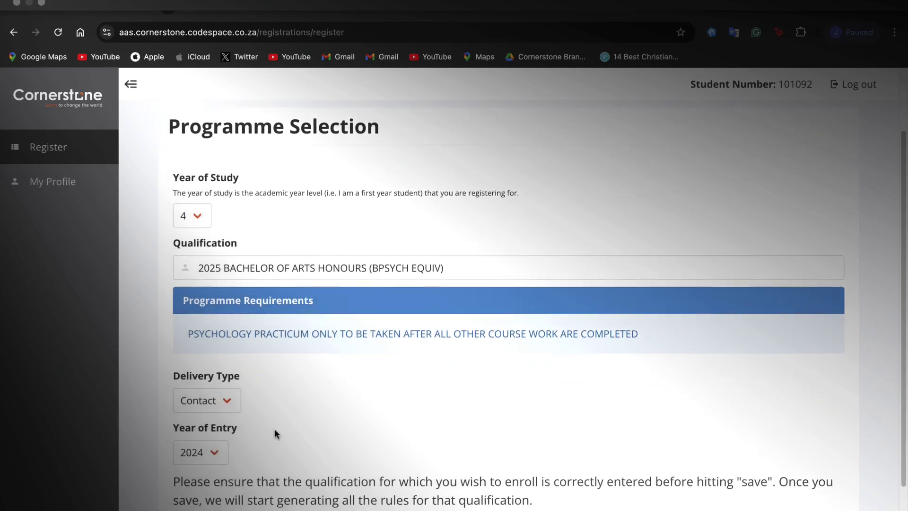
scroll(275, 430, "down", 1)
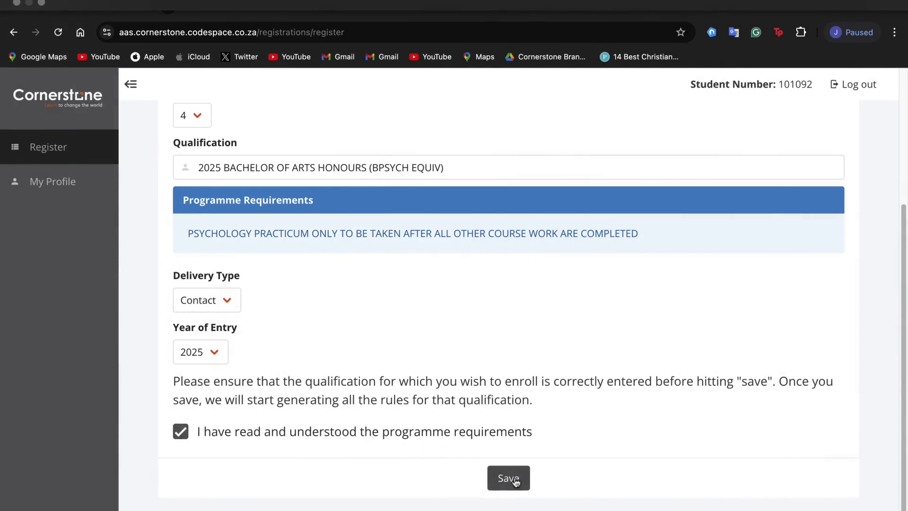
left_click(508, 478)
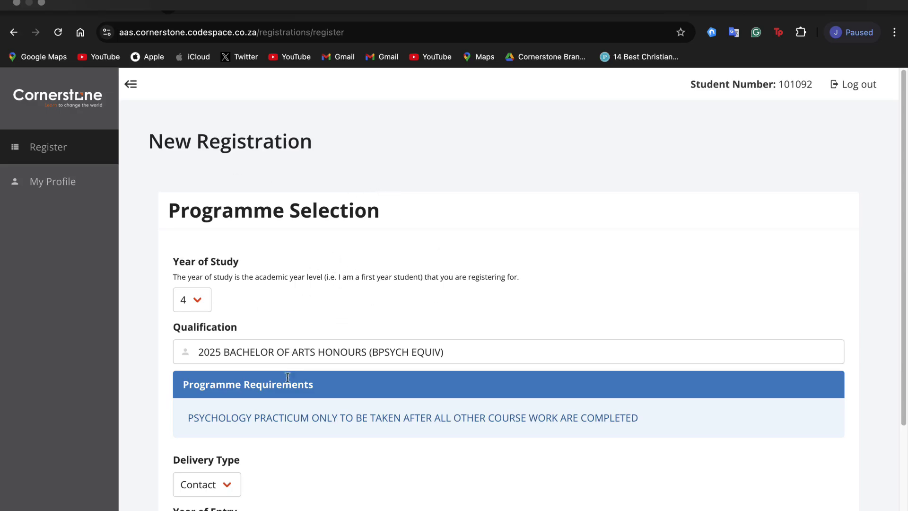
scroll(348, 353, "down", 4)
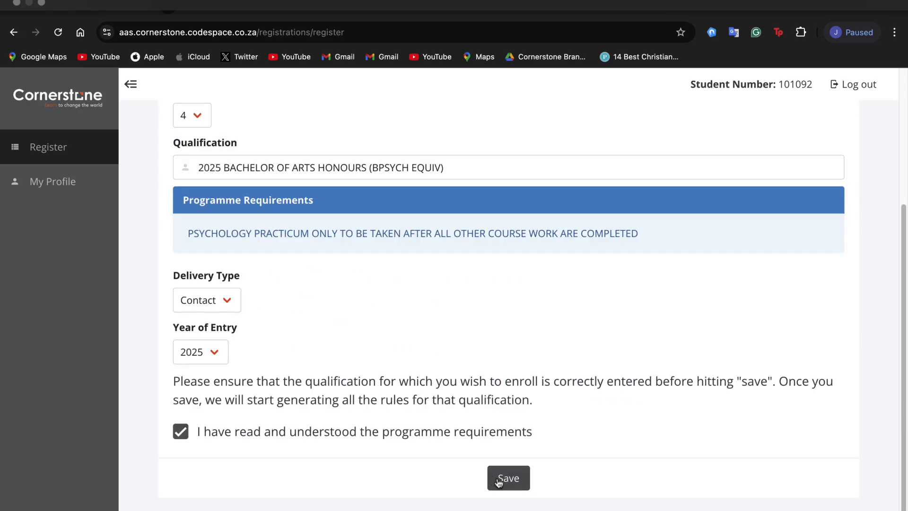
left_click(502, 479)
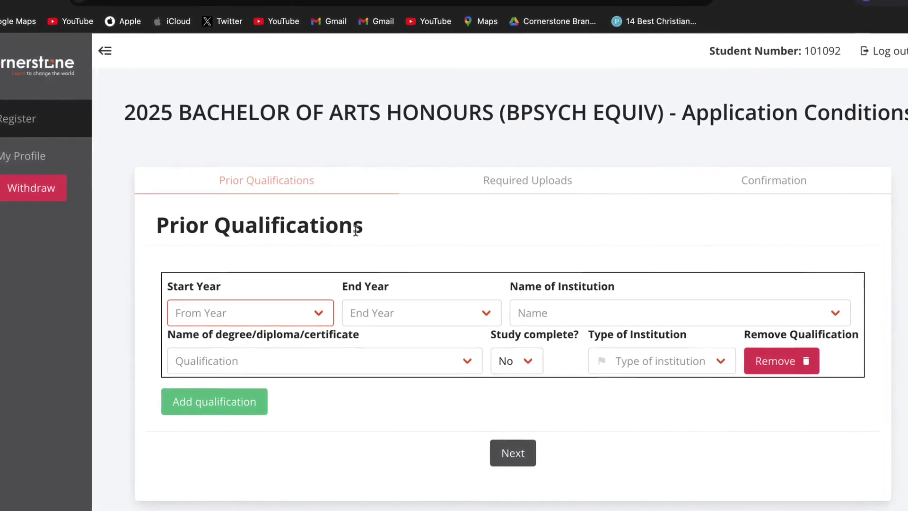
- Enter a completed 2015–2019 Bachelor's degree (Level 7) from Cape Peninsula University of Technology
left_click(240, 321)
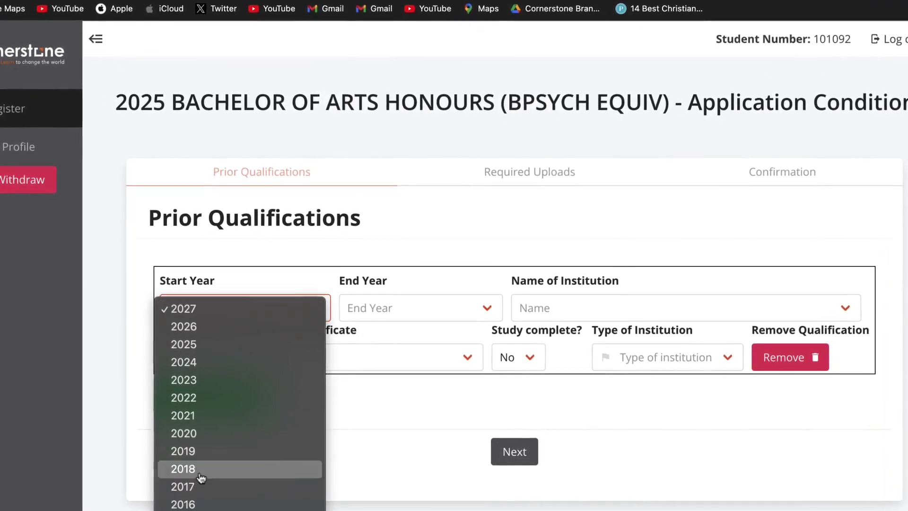
key("Escape")
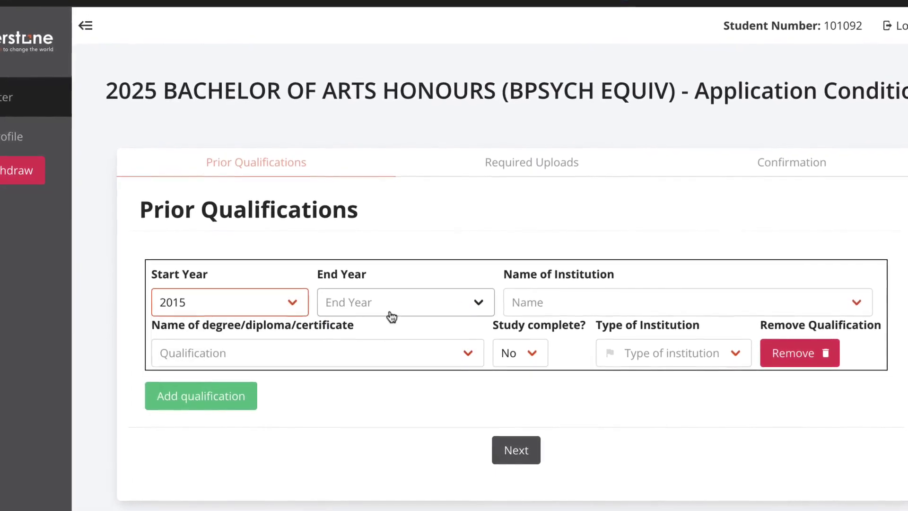
left_click(392, 313)
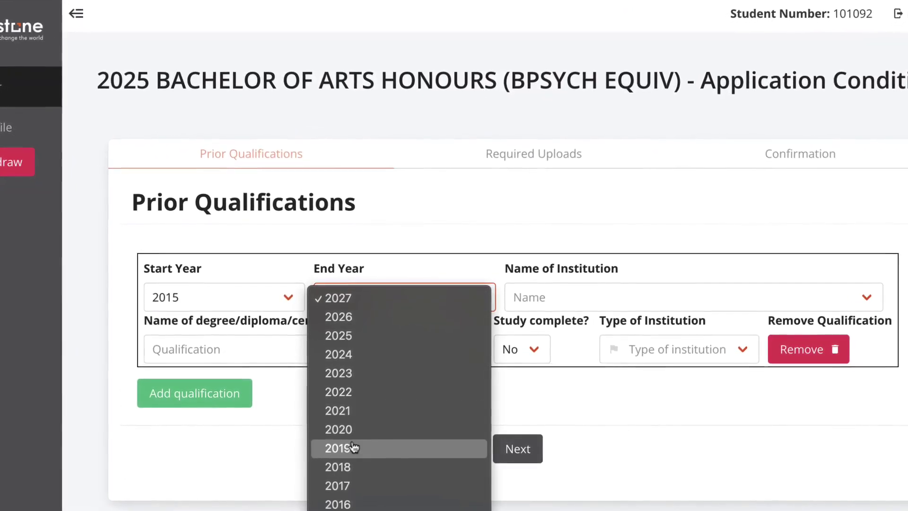
left_click(352, 448)
left_click(551, 295)
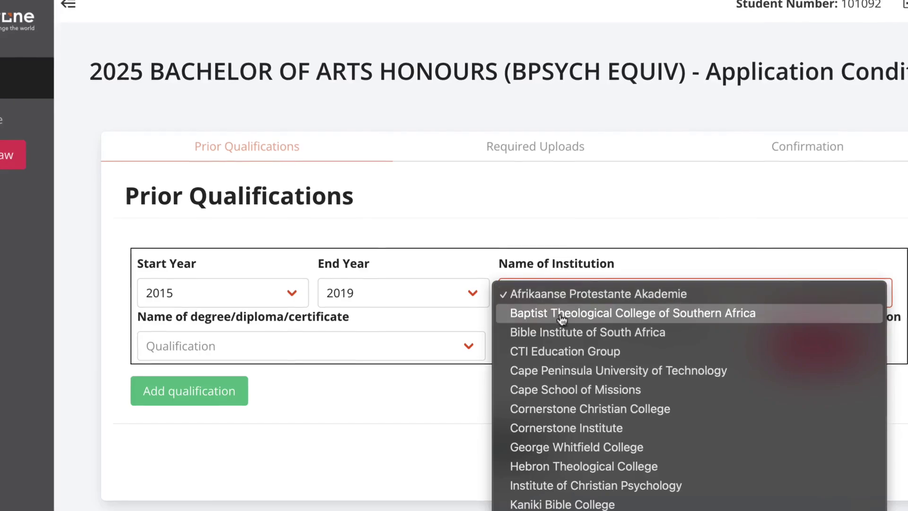
left_click(577, 370)
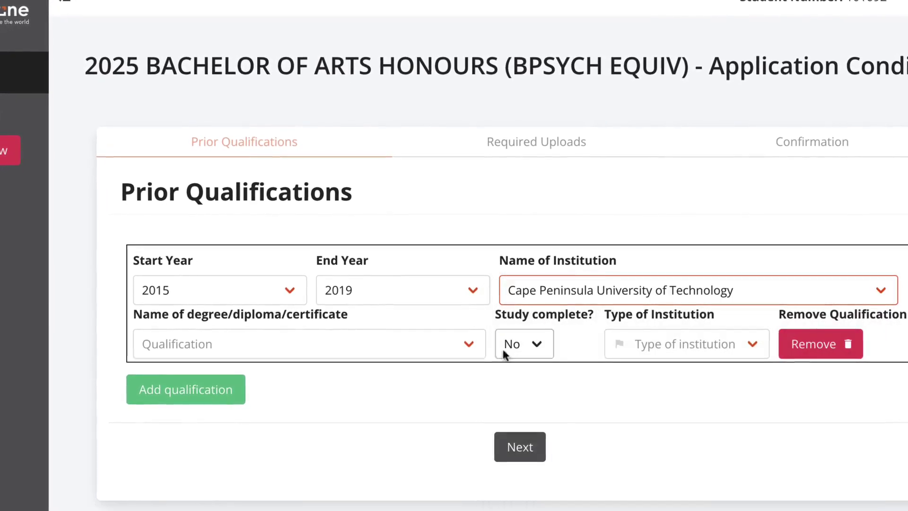
left_click(301, 350)
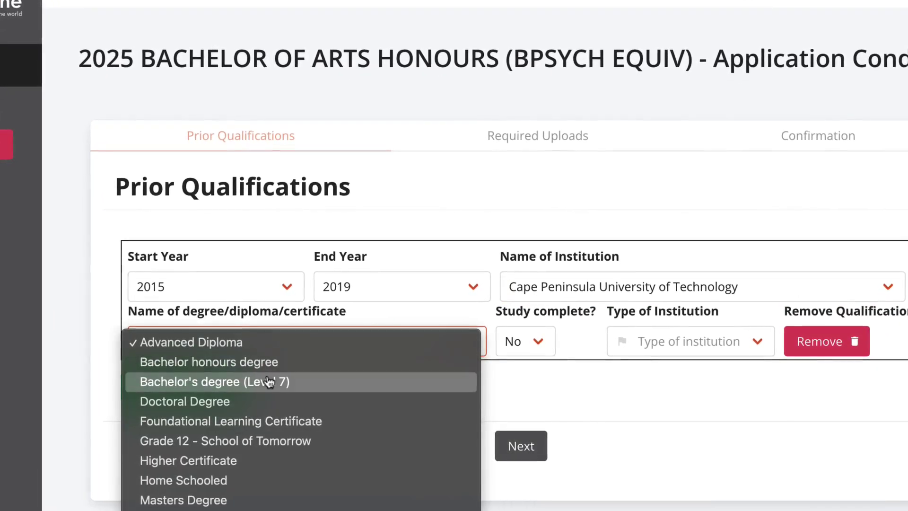
left_click(267, 381)
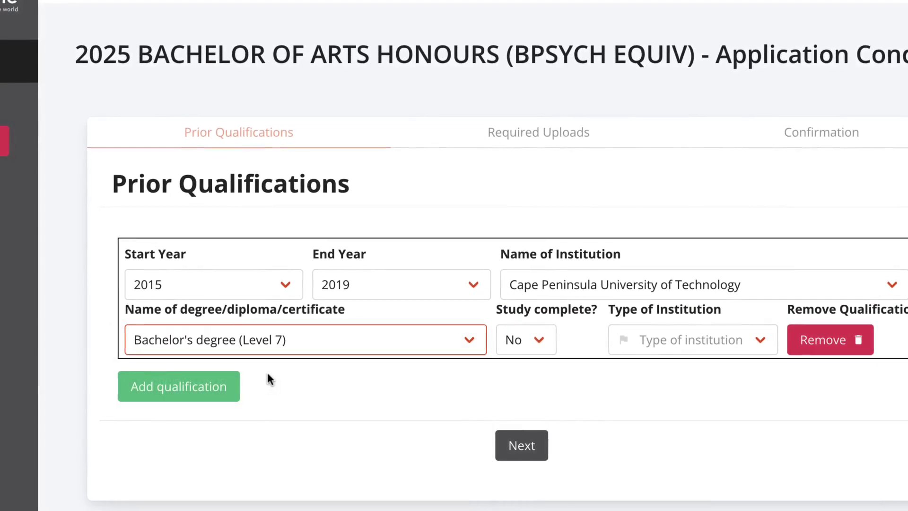
left_click(519, 348)
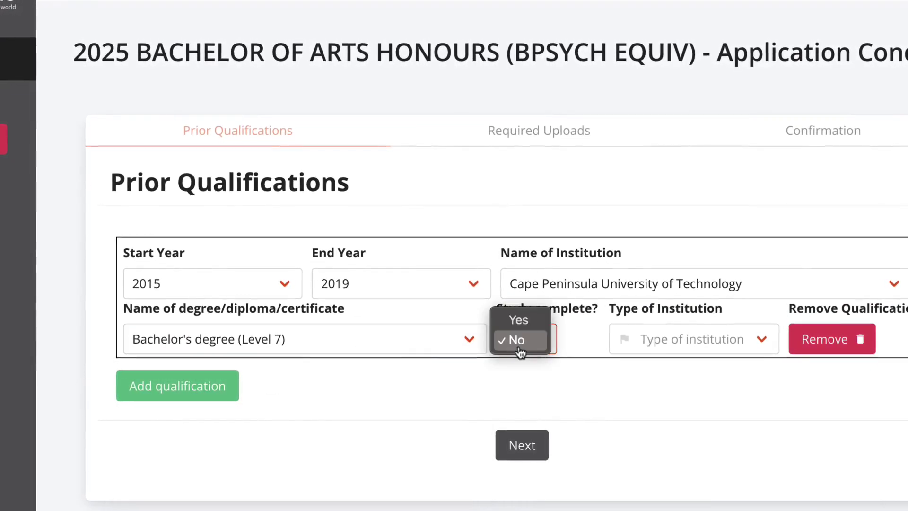
left_click(529, 325)
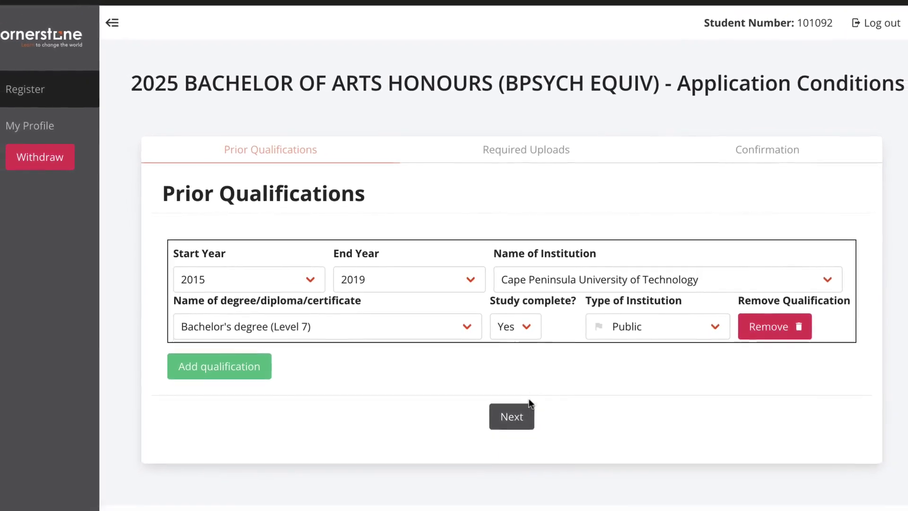
- Submit the prior qualification and attach the signed PDF to the National Senior Certificate upload
left_click(515, 414)
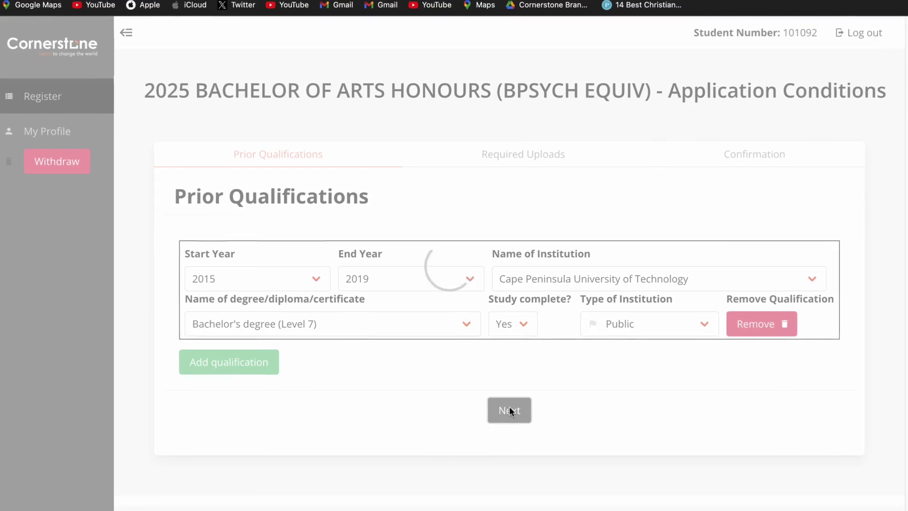
scroll(507, 410, "down", 15)
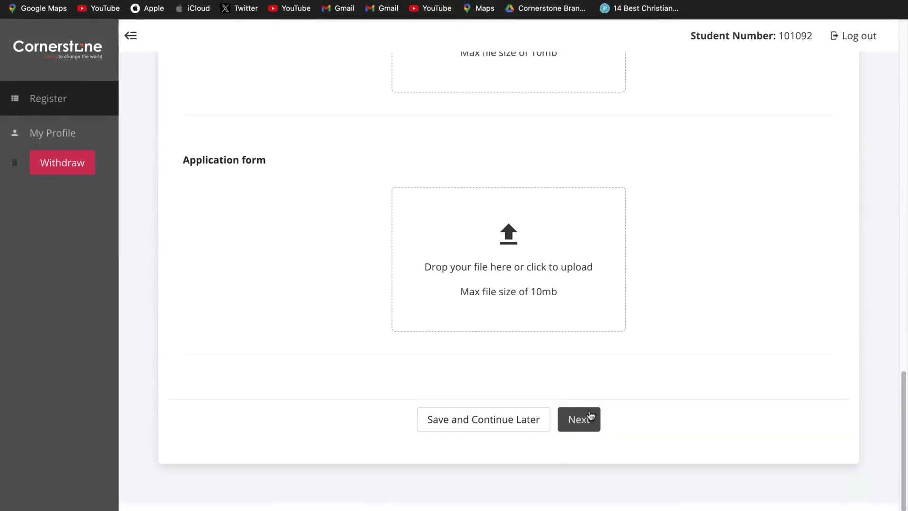
left_click(578, 419)
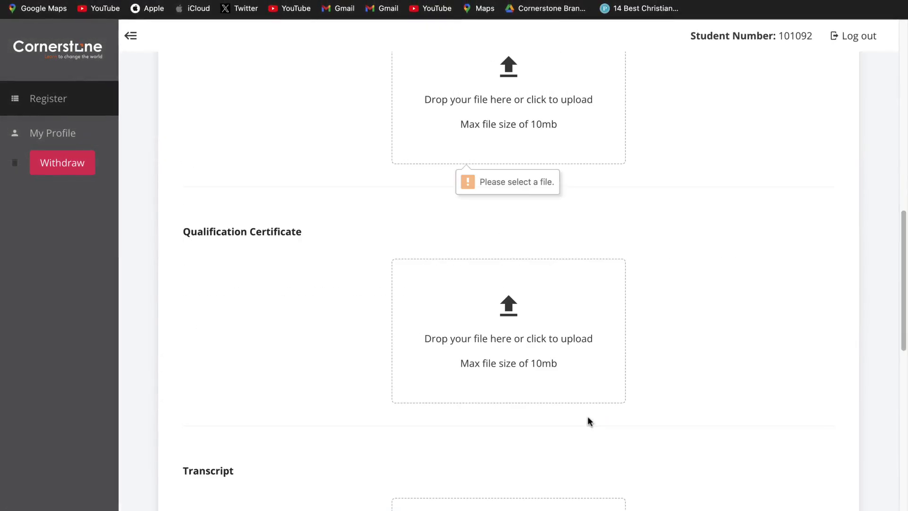
left_click(534, 132)
left_click(343, 307)
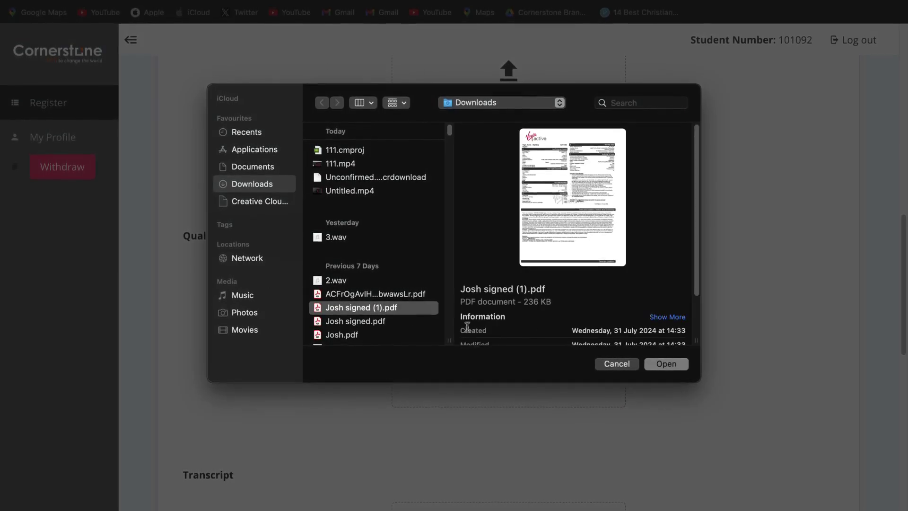
left_click(666, 362)
scroll(543, 450, "up", 3)
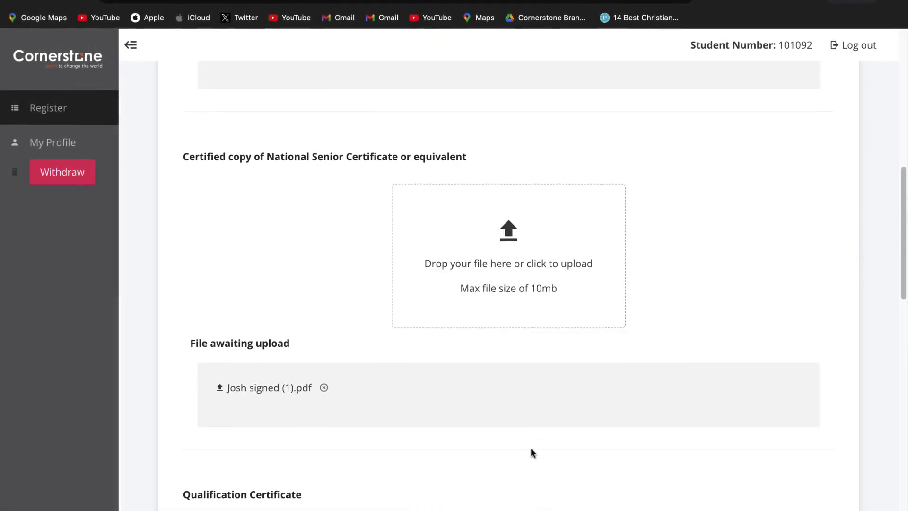
scroll(527, 456, "down", 7)
- Attach the signed PDF to the Qualification Certificate upload and submit the documents
left_click(519, 227)
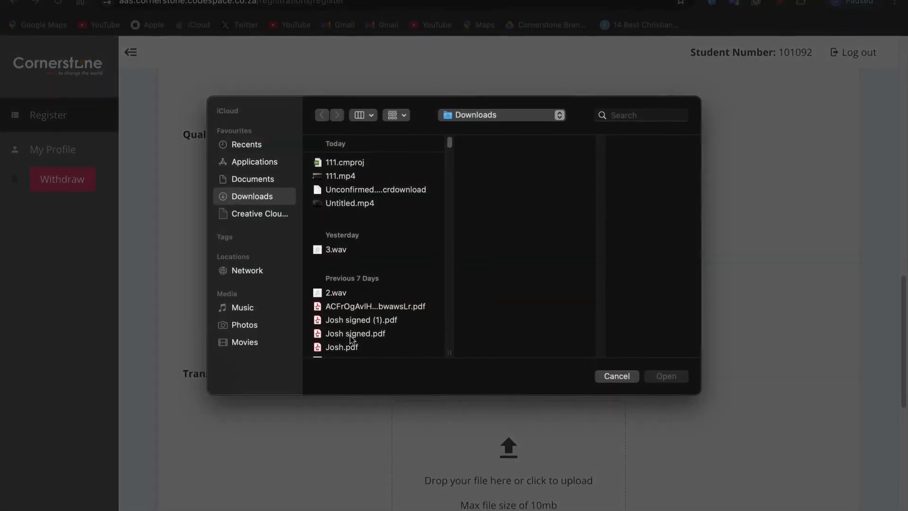
left_click(352, 308)
left_click(677, 381)
scroll(614, 400, "down", 5)
scroll(680, 347, "down", 5)
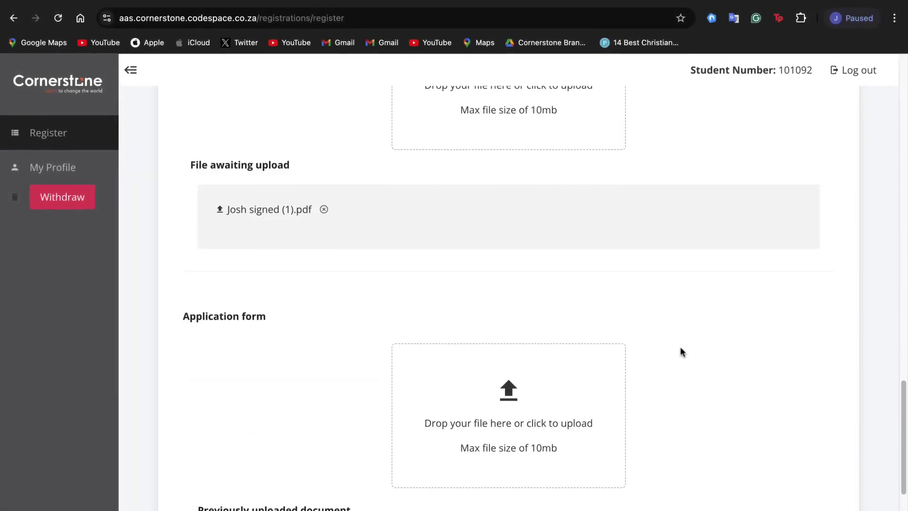
left_click(591, 457)
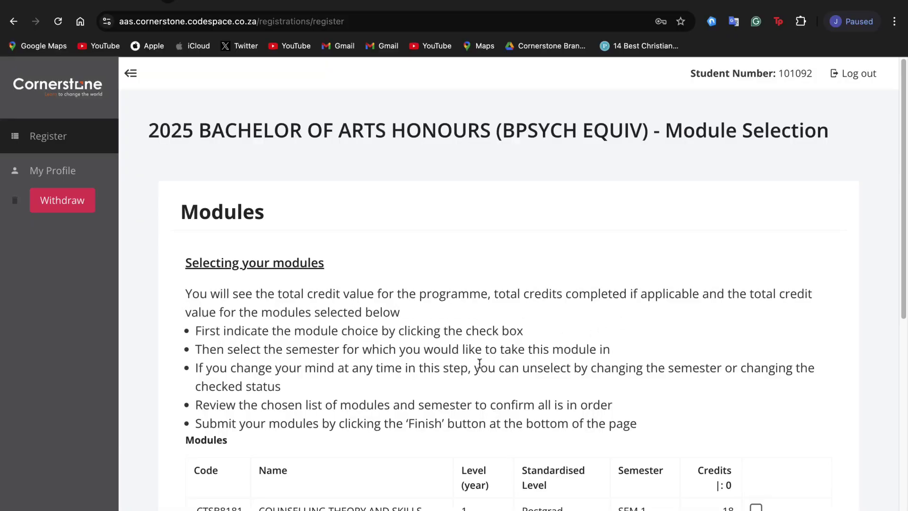
- Select Counselling Theory and Skills, Personality Theories, Psychology Research Project A and B, then submit
scroll(383, 385, "down", 3)
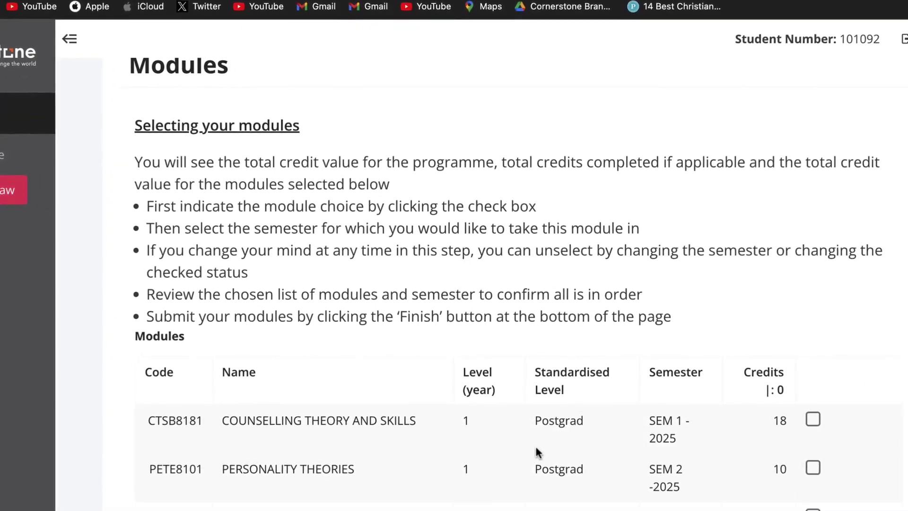
scroll(534, 444, "down", 5)
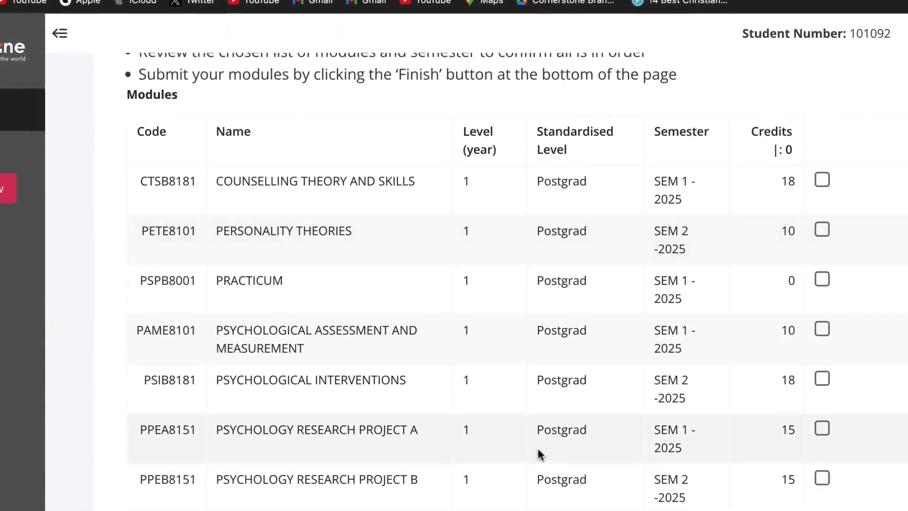
left_click(827, 180)
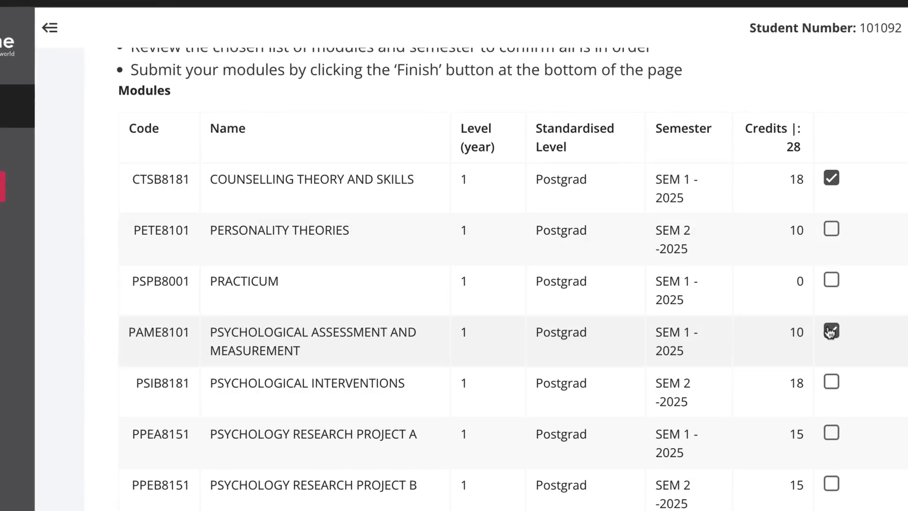
left_click(826, 236)
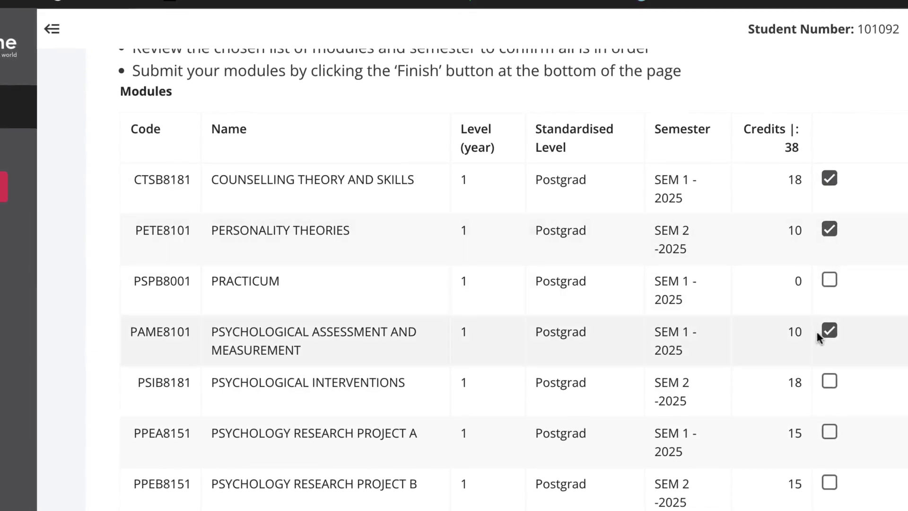
scroll(814, 381, "up", 2)
scroll(804, 398, "down", 3)
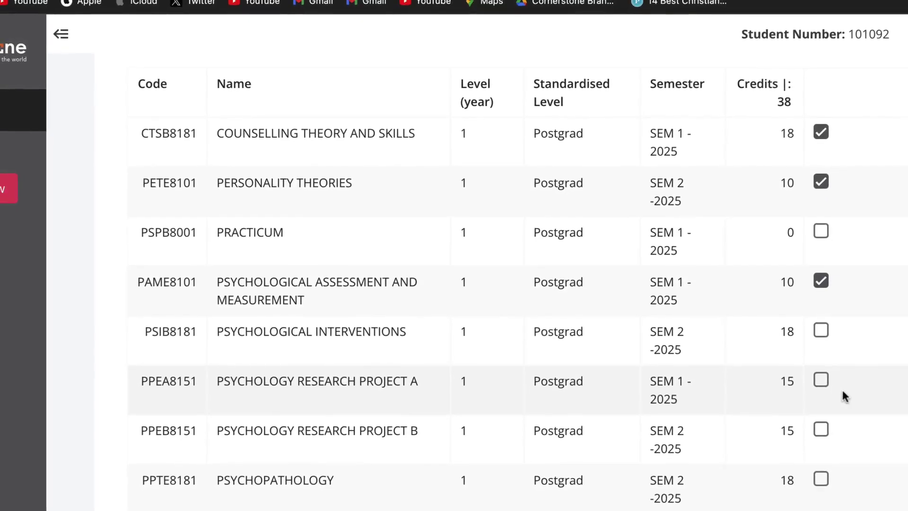
left_click(815, 379)
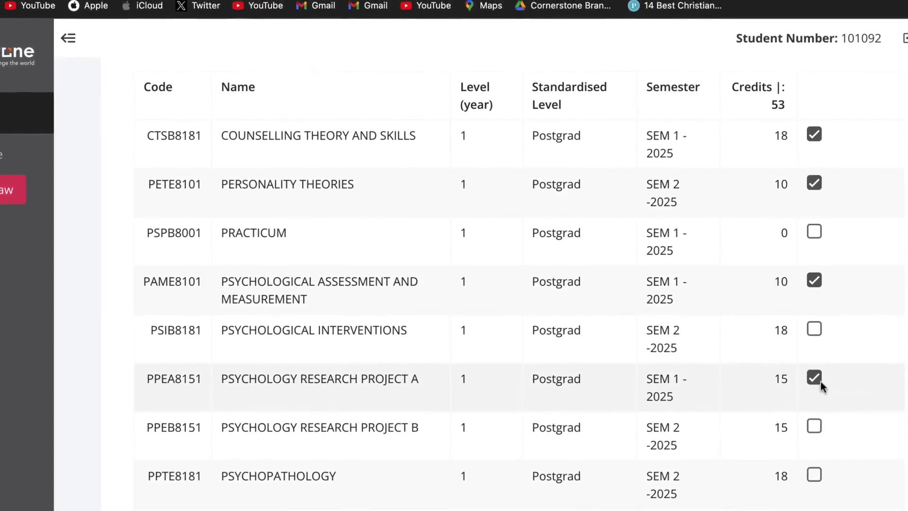
left_click(815, 428)
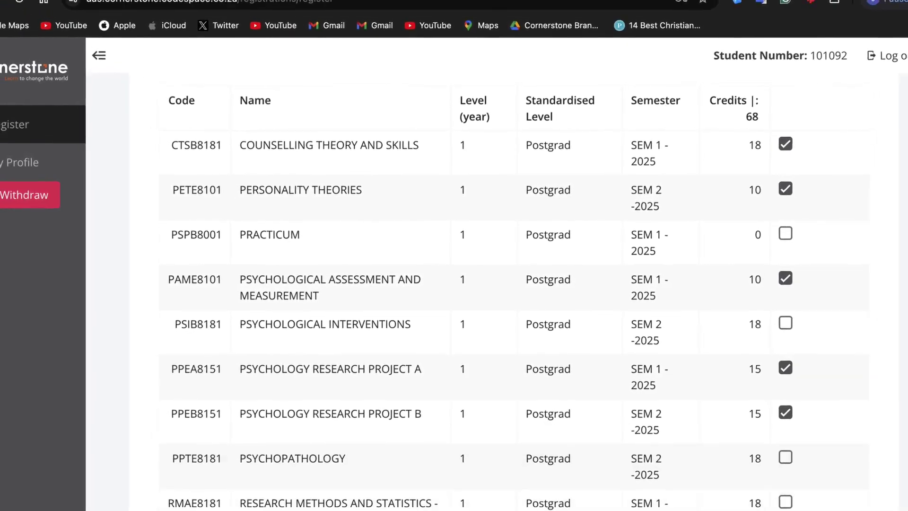
scroll(473, 283, "down", 2)
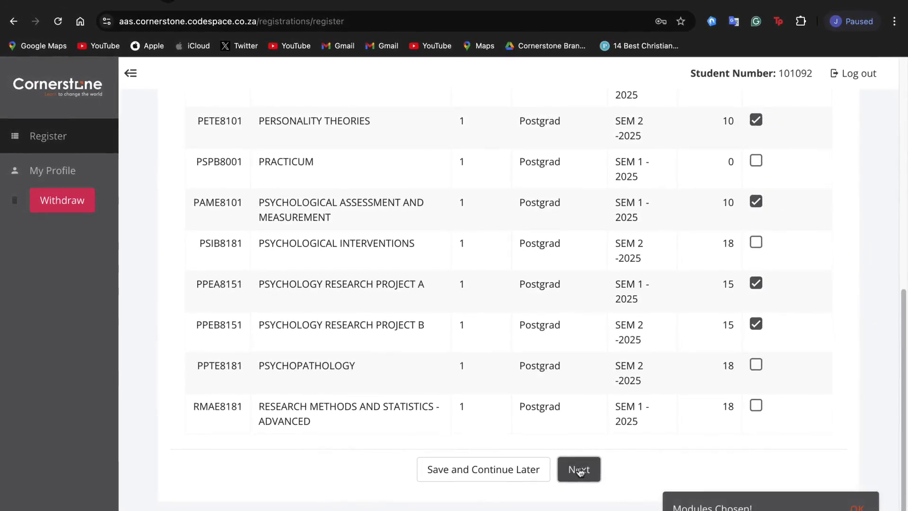
left_click(578, 469)
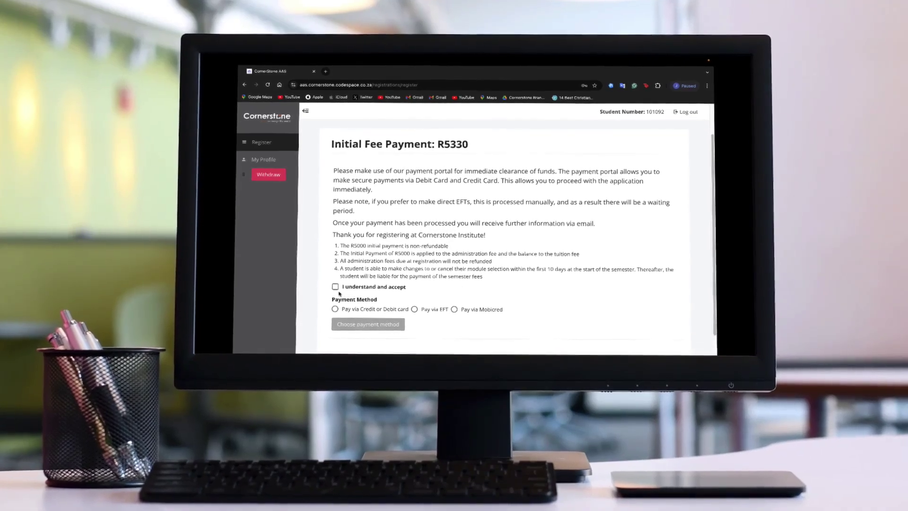
- Accept the terms for the R5330 initial fee payment
left_click(336, 285)
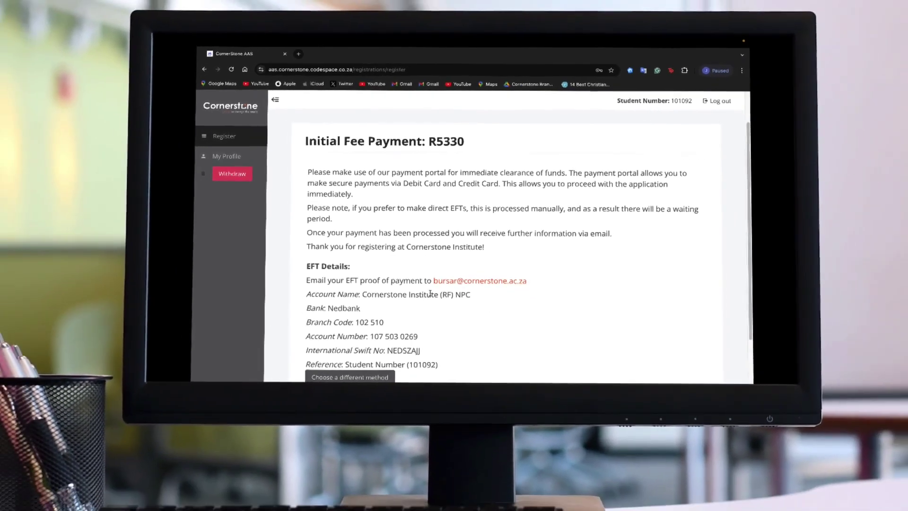
scroll(430, 293, "down", 1)
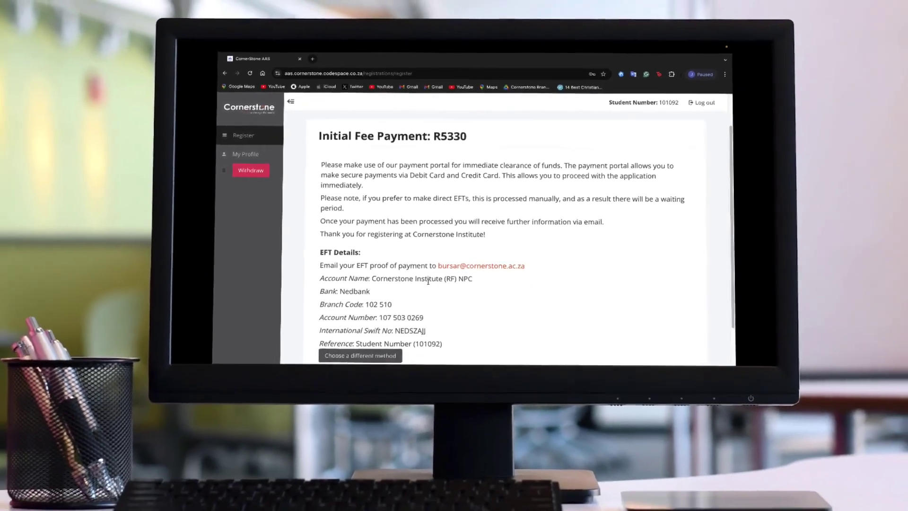